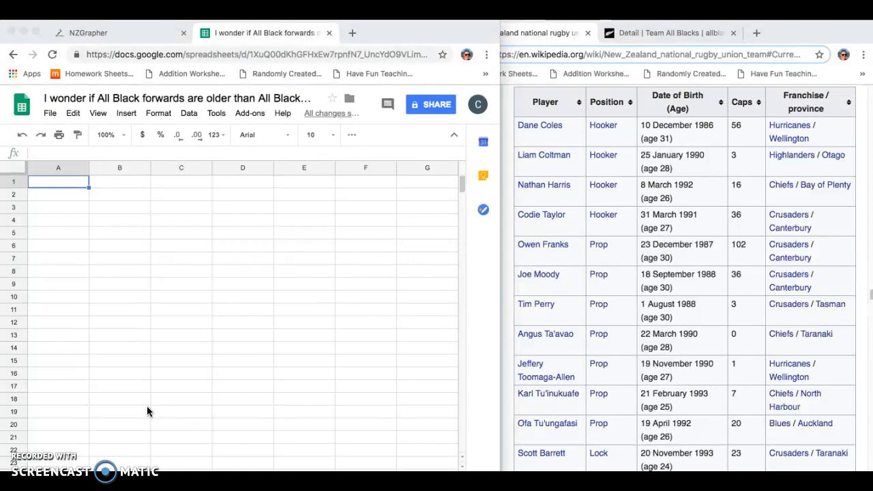
- Enter the column headings Position in cell A1 and Age in cell B1
{"action": "left_click", "coordinate": [58, 193]}
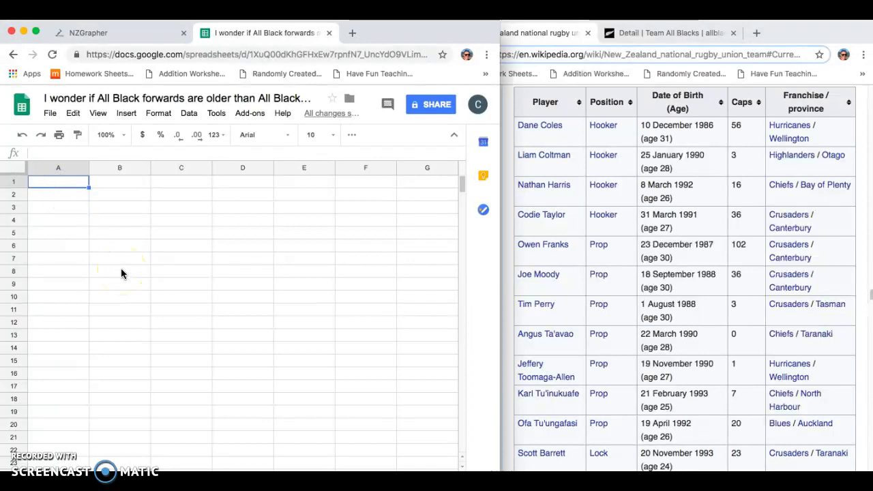
{"action": "type", "text": "P"}
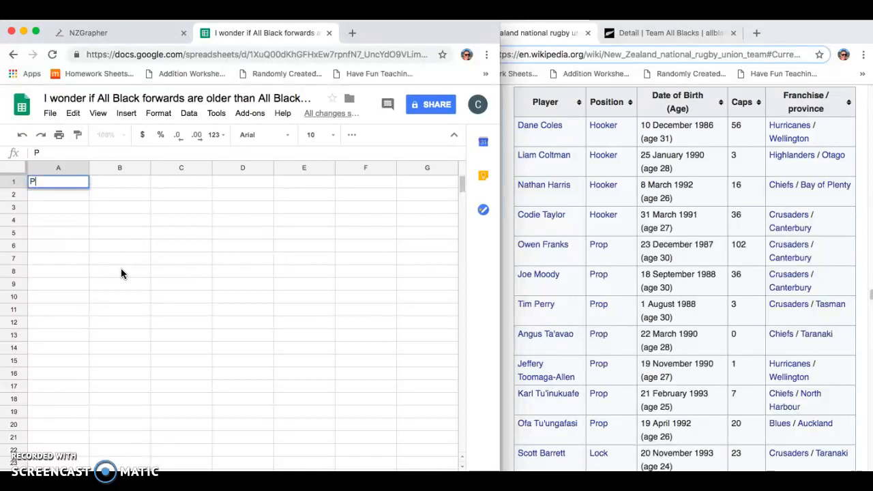
{"action": "type", "text": "osition"}
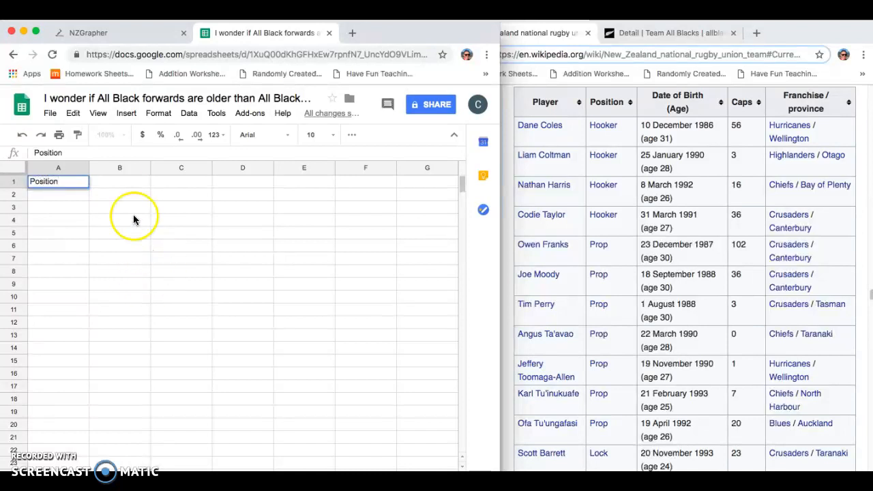
{"action": "left_click", "coordinate": [118, 181]}
{"action": "type", "text": "Age"}
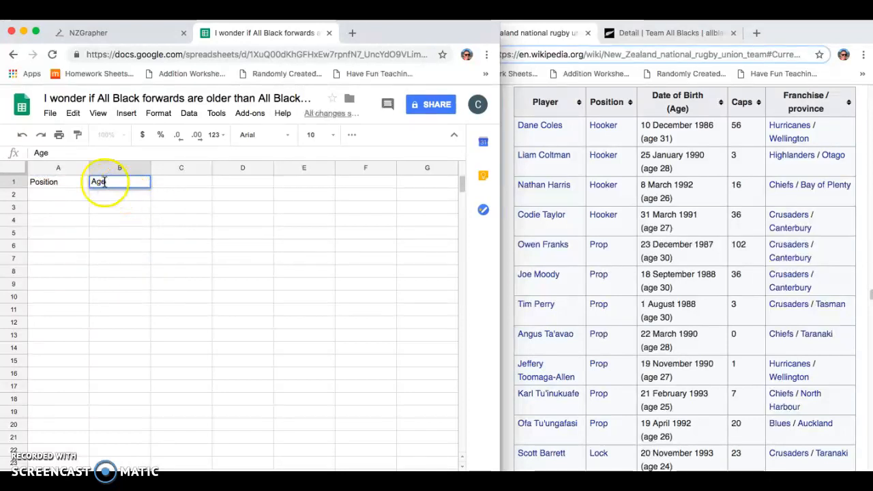
- Record the first player in row 2 with Forward as the position and 31 as the age
{"action": "left_click", "coordinate": [56, 194]}
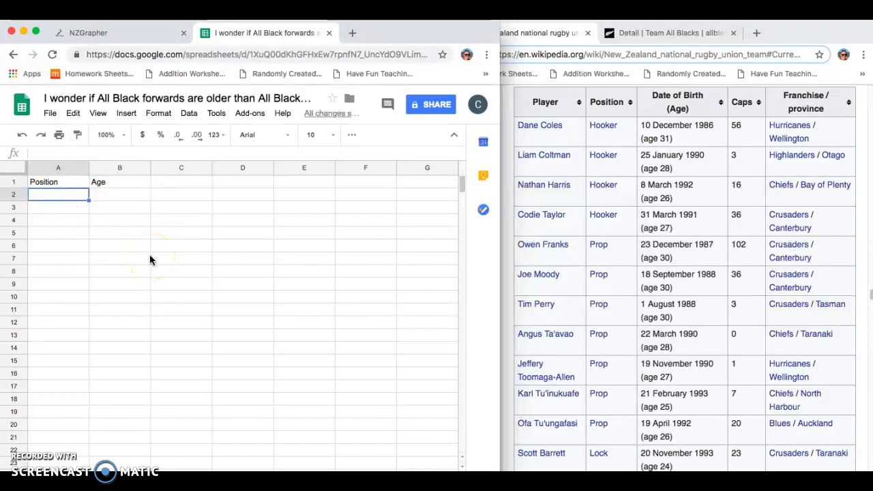
{"action": "type", "text": "Forw"}
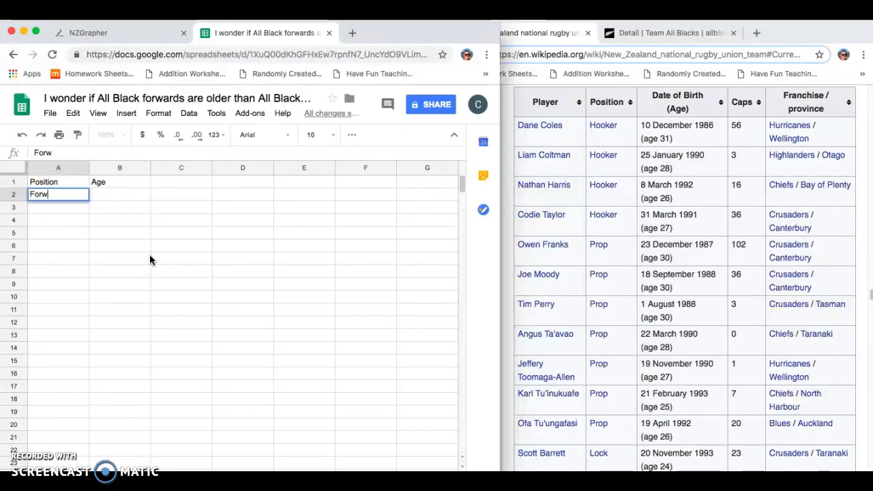
{"action": "type", "text": "ard"}
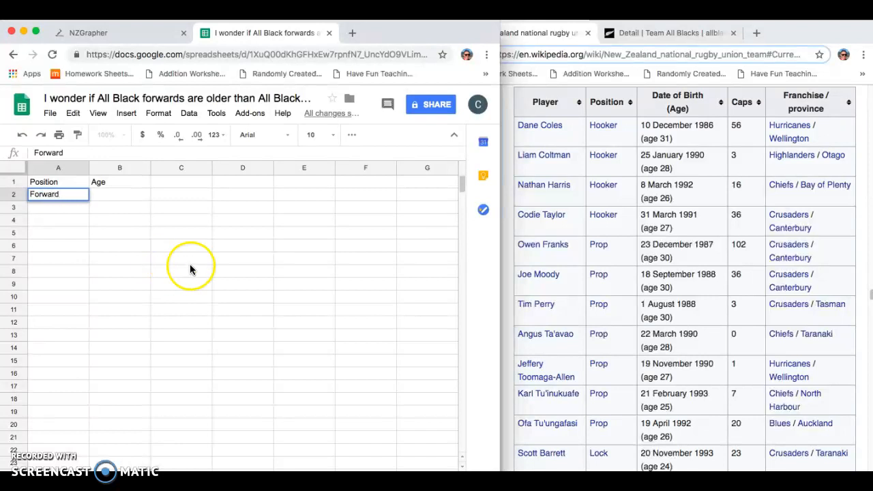
{"action": "left_click", "coordinate": [118, 199]}
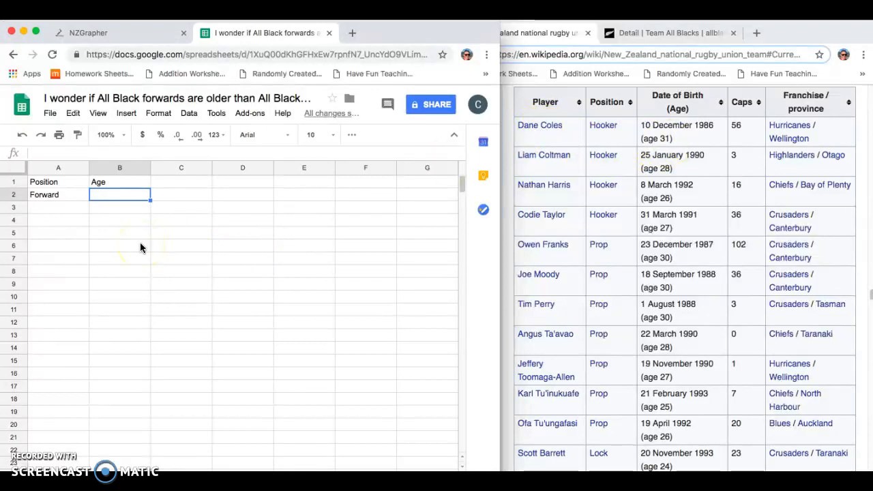
{"action": "type", "text": "31"}
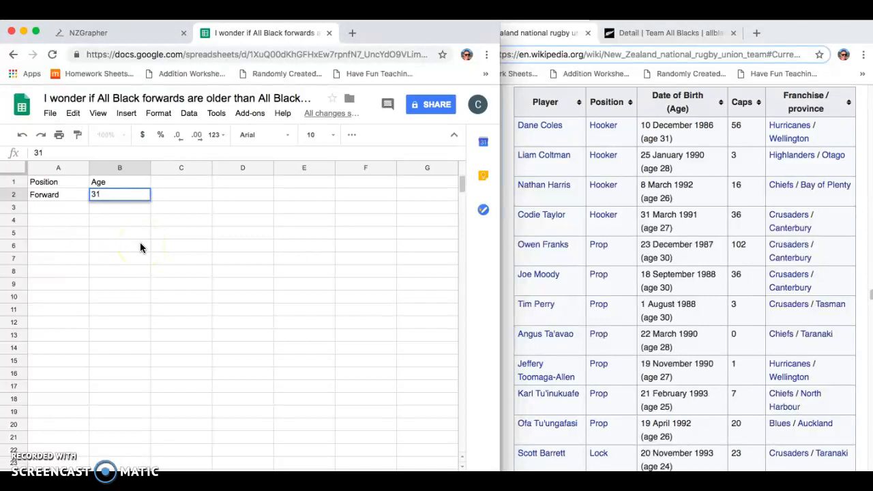
{"action": "key", "text": "Return"}
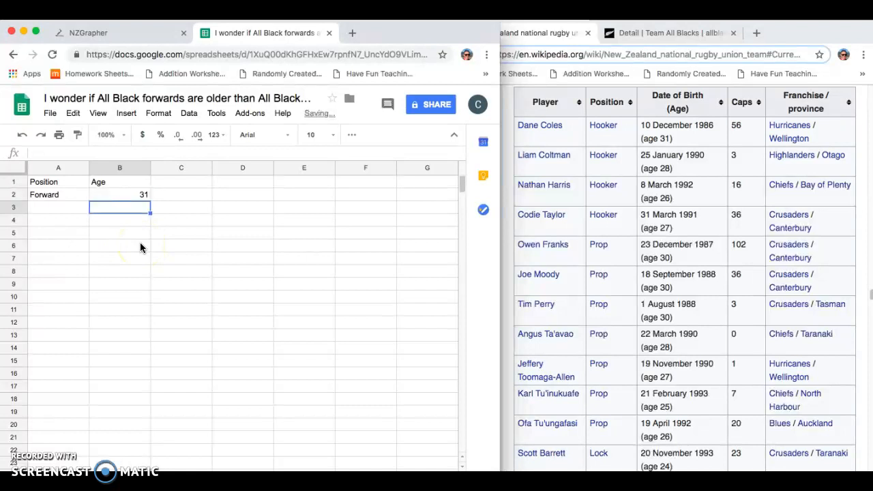
- Fill the Forward entry from cell A2 down through cell A16
{"action": "left_click", "coordinate": [47, 208]}
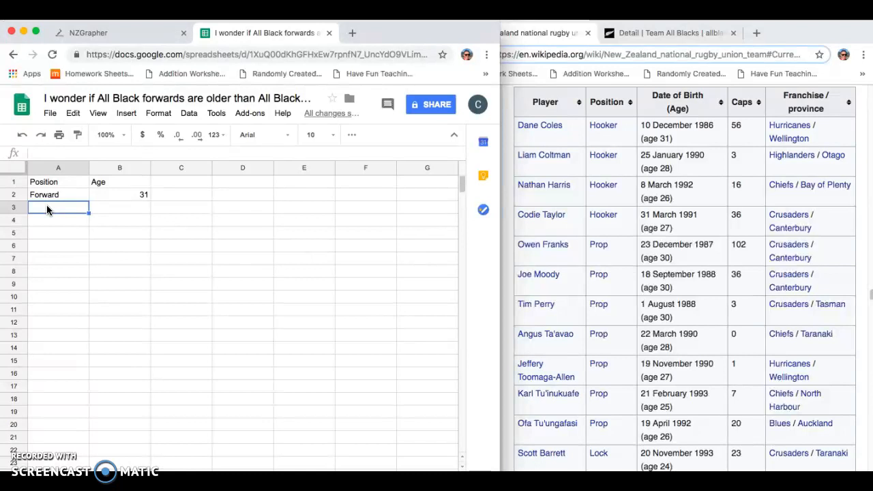
{"action": "left_click", "coordinate": [67, 216]}
{"action": "left_click", "coordinate": [68, 194]}
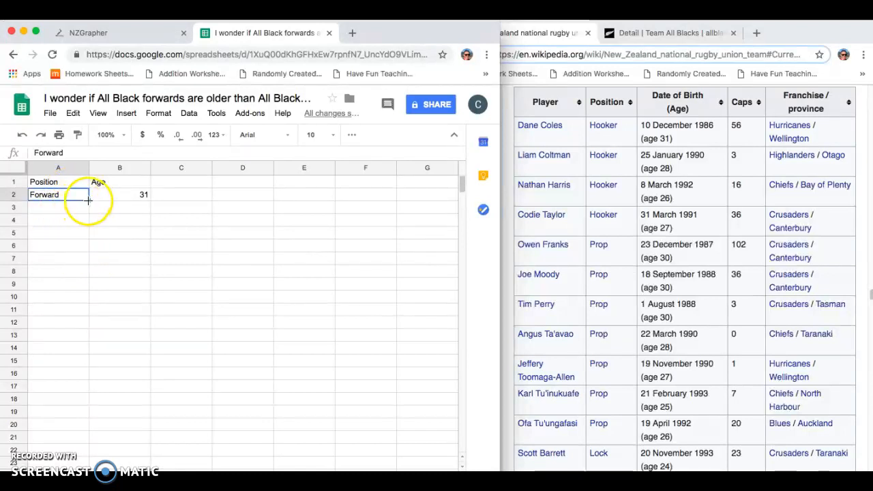
{"action": "left_click", "coordinate": [89, 201]}
{"action": "left_click_drag", "start_coordinate": [88, 201], "coordinate": [80, 378]}
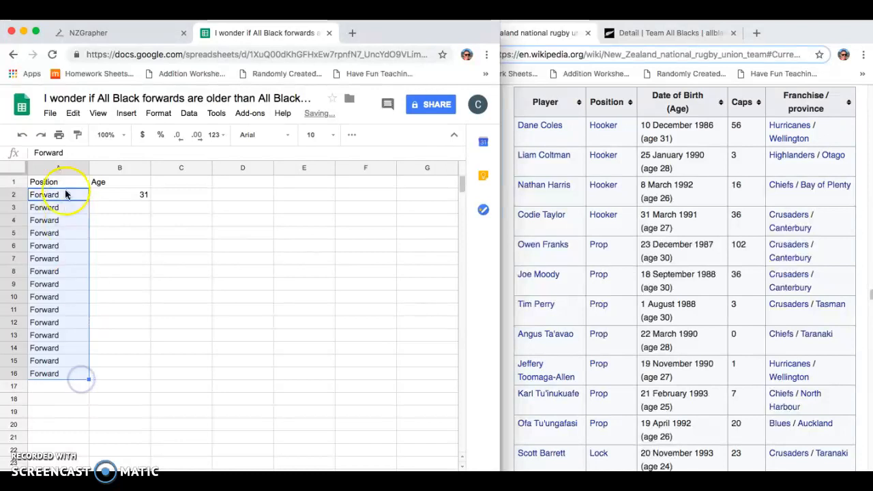
- Enter 28 in cell B3 as the second forward's age
{"action": "left_click", "coordinate": [128, 208]}
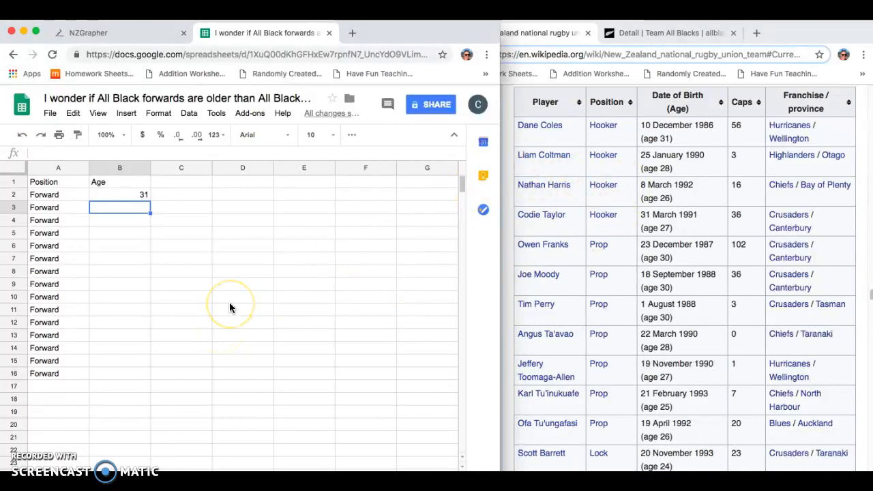
{"action": "type", "text": "28"}
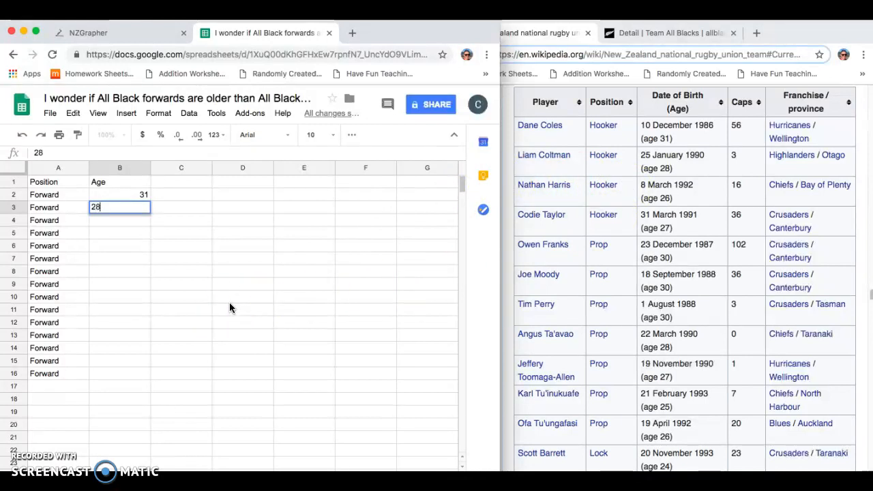
{"action": "key", "text": "Return"}
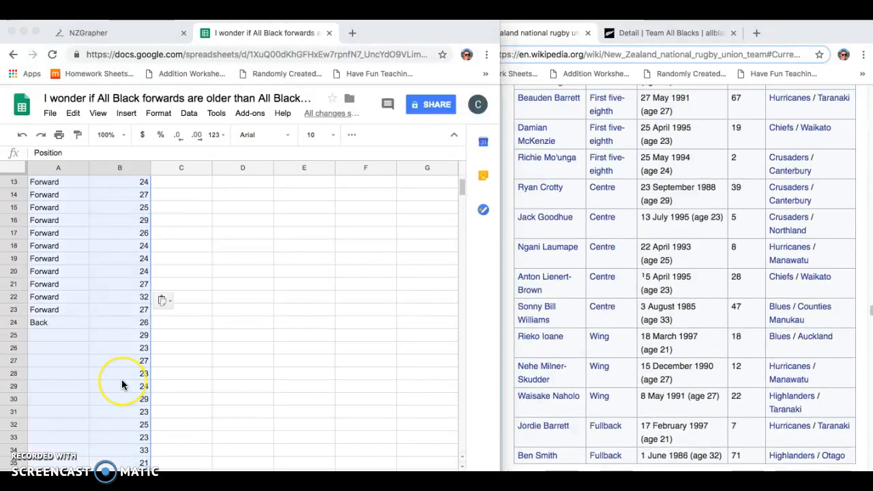
- Fill the Back entry from cell A24 down through cell A39, the last row with an age
{"action": "scroll", "coordinate": [121, 379], "scroll_direction": "down", "scroll_amount": 1}
{"action": "scroll", "coordinate": [121, 379], "scroll_direction": "down", "scroll_amount": 3}
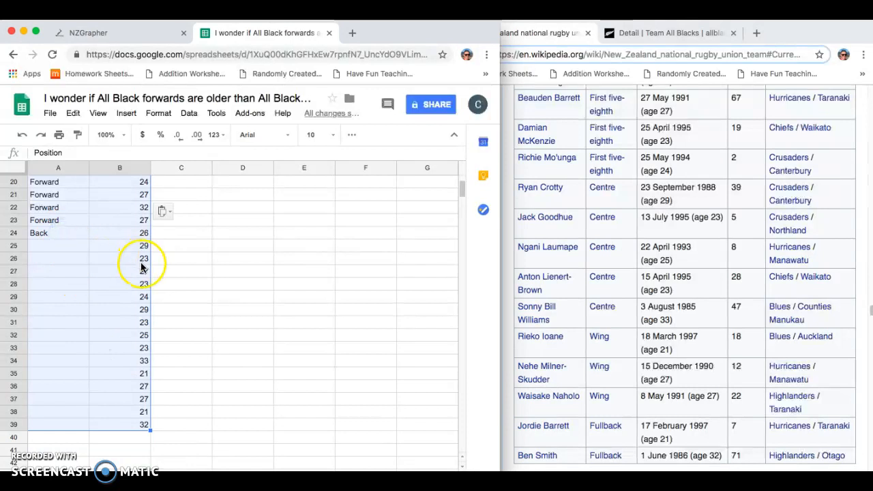
{"action": "left_click", "coordinate": [58, 233]}
{"action": "left_click_drag", "start_coordinate": [89, 237], "coordinate": [84, 425]}
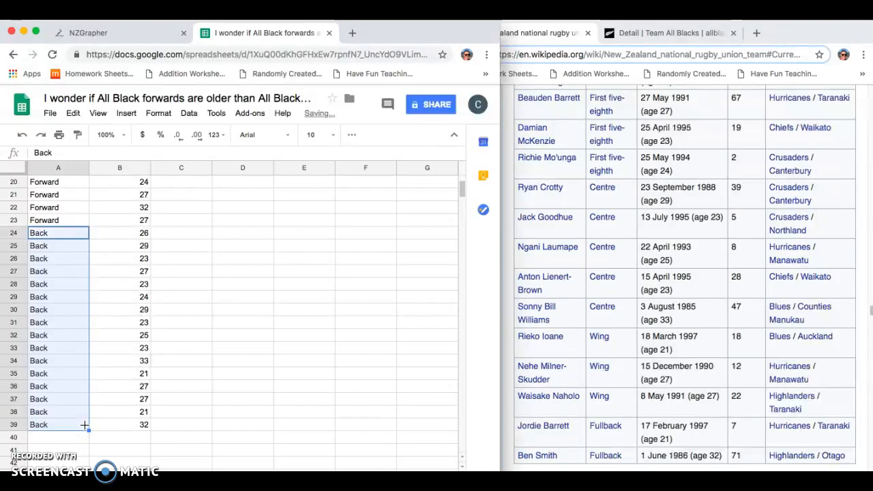
{"action": "left_click", "coordinate": [180, 335]}
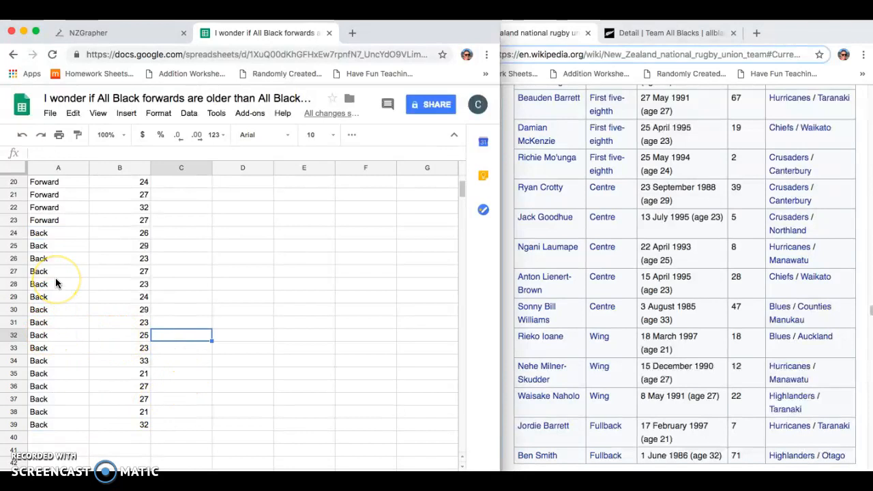
- Review the Position and Age columns across the forward and back rows
{"action": "scroll", "coordinate": [55, 277], "scroll_direction": "up", "scroll_amount": 6}
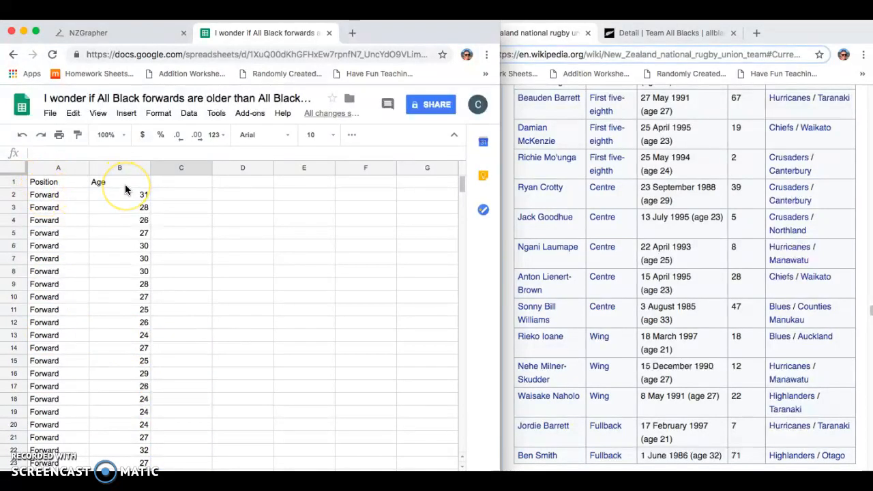
{"action": "scroll", "coordinate": [124, 189], "scroll_direction": "down", "scroll_amount": 5}
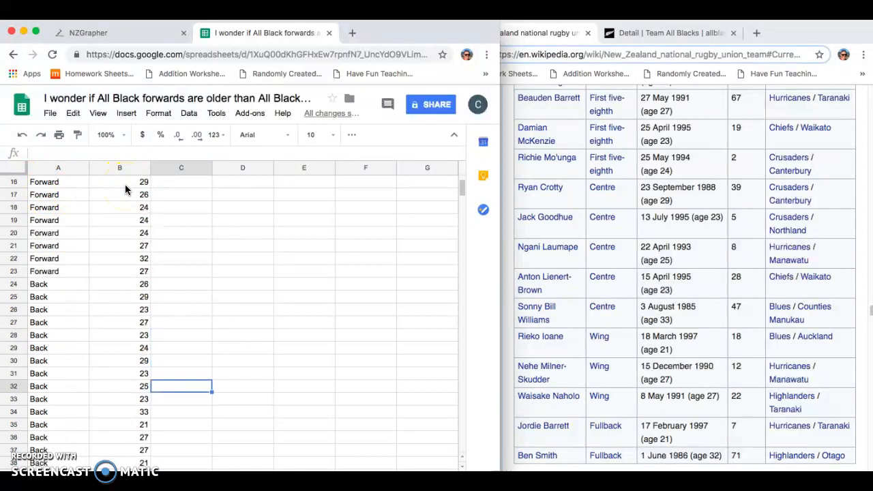
{"action": "scroll", "coordinate": [125, 189], "scroll_direction": "up", "scroll_amount": 5}
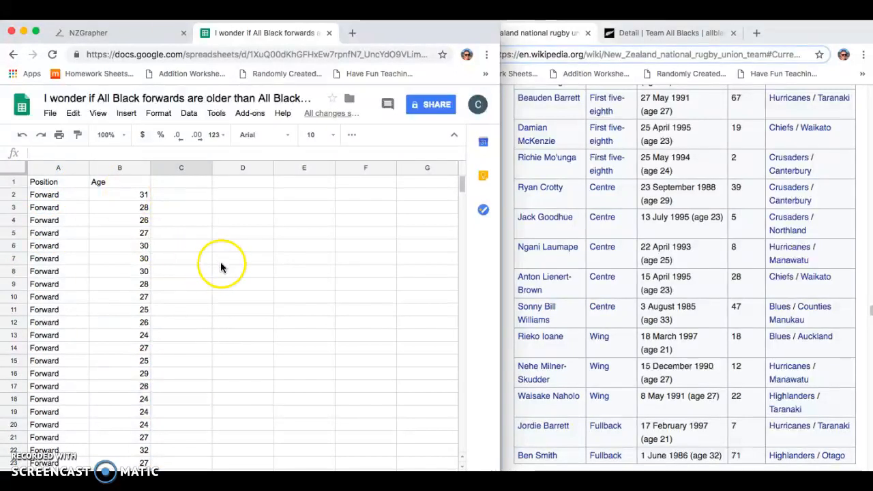
{"action": "scroll", "coordinate": [99, 308], "scroll_direction": "down", "scroll_amount": 1}
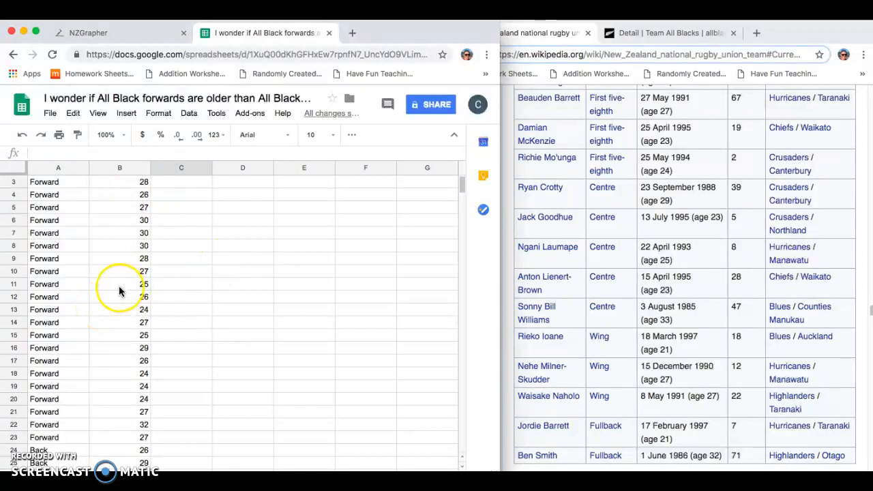
{"action": "scroll", "coordinate": [118, 291], "scroll_direction": "up", "scroll_amount": 1}
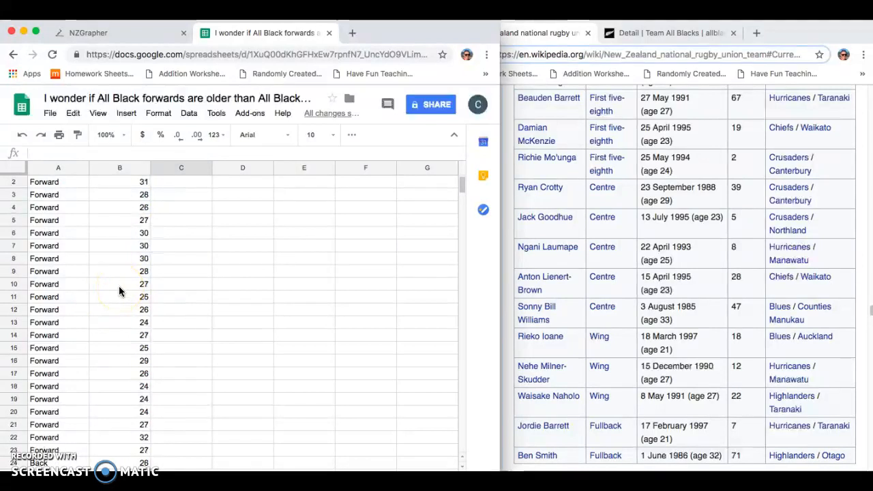
{"action": "scroll", "coordinate": [119, 291], "scroll_direction": "up", "scroll_amount": 1}
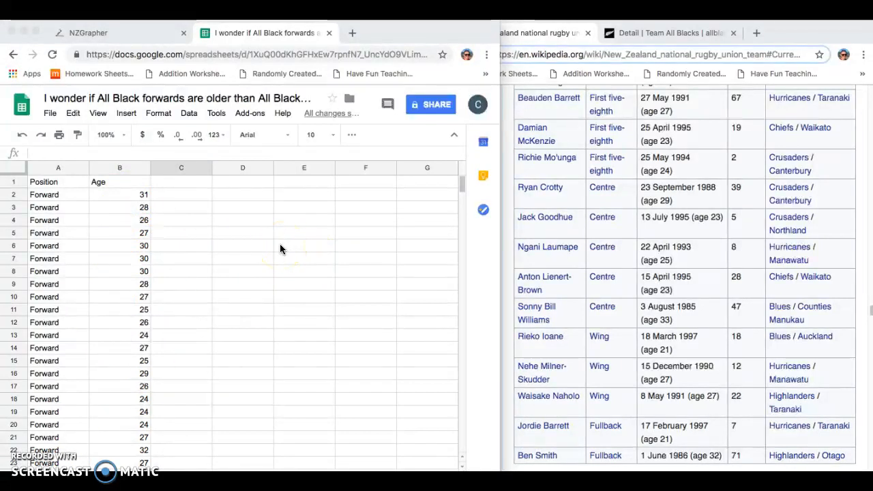
- Add the label Forward in cell D5 beside the data
{"action": "left_click", "coordinate": [247, 234]}
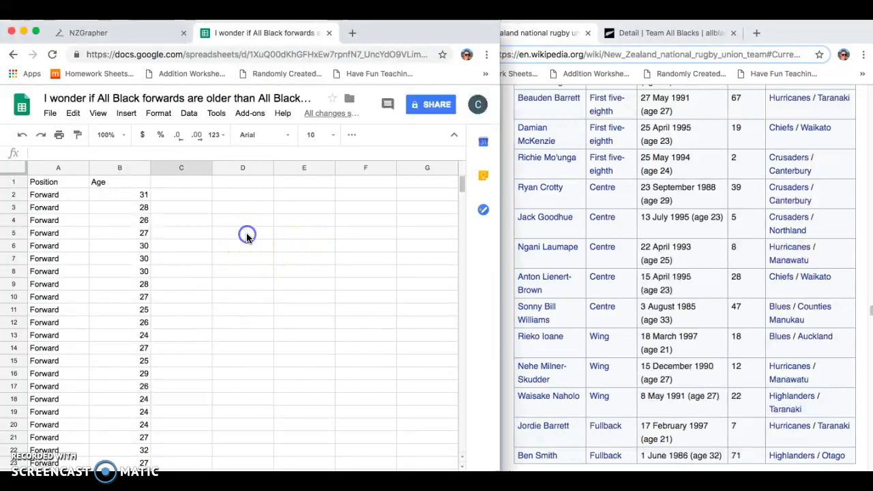
{"action": "left_click", "coordinate": [255, 235]}
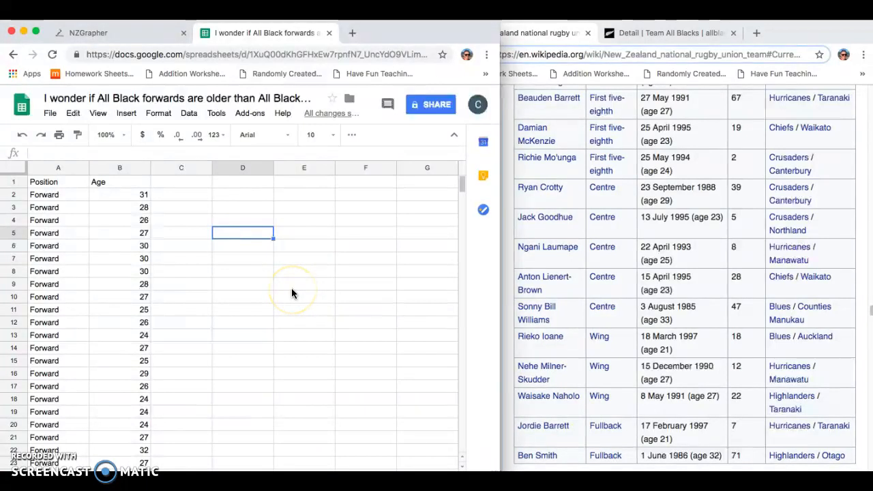
{"action": "type", "text": "Forward"}
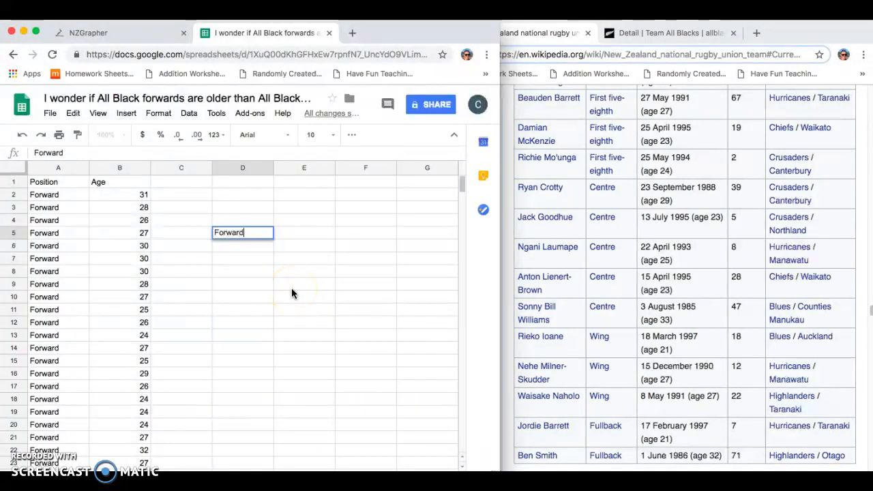
{"action": "key", "text": "Return"}
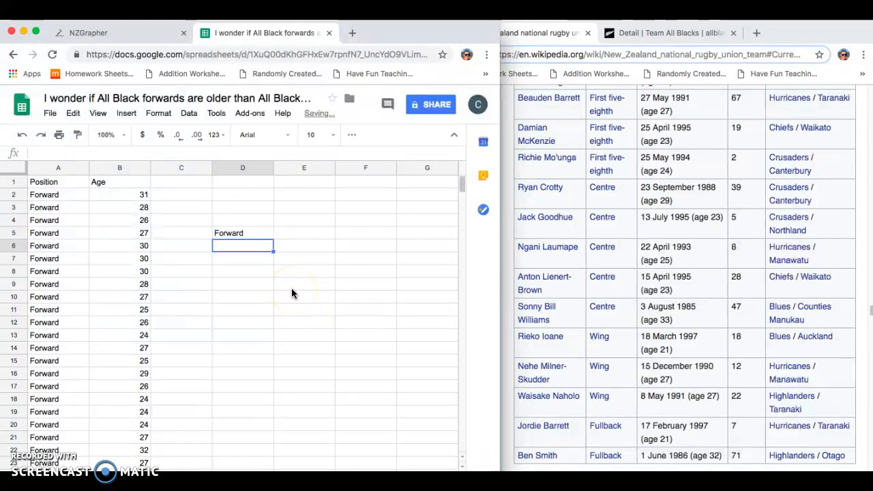
- Calculate the forwards' mean age in cell D6 with an AVERAGE formula over B2:B23
{"action": "type", "text": "="}
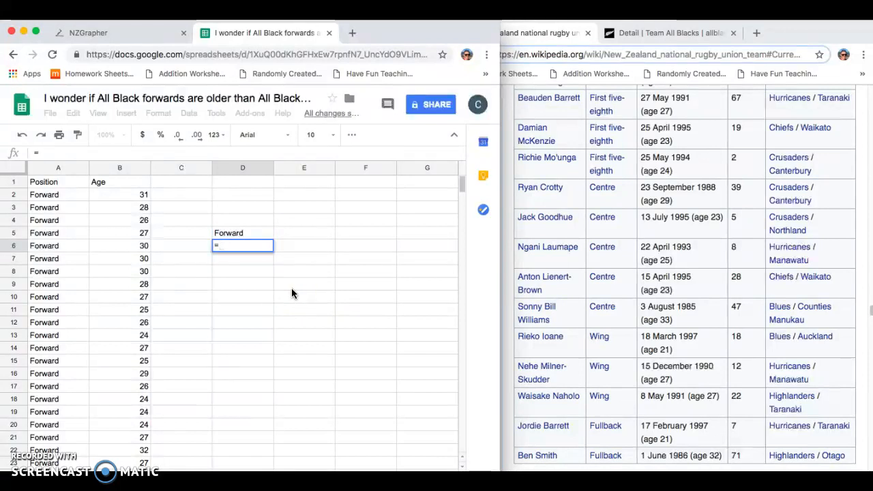
{"action": "type", "text": "av"}
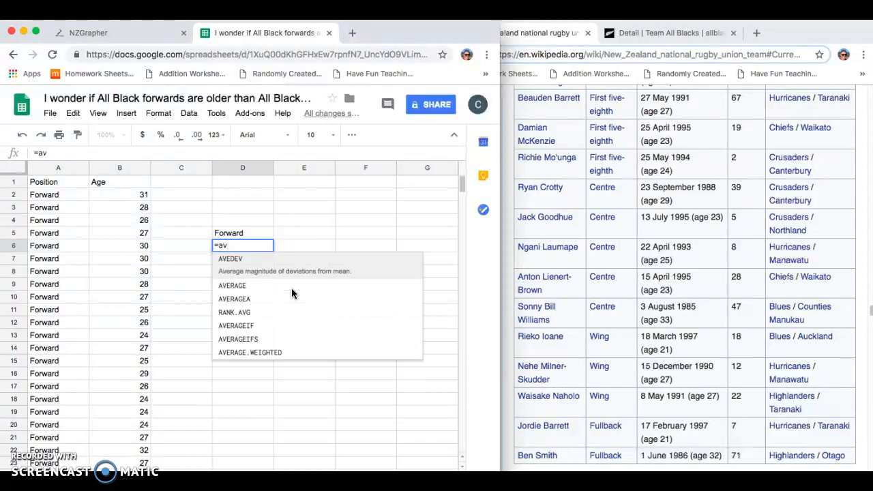
{"action": "left_click", "coordinate": [245, 278]}
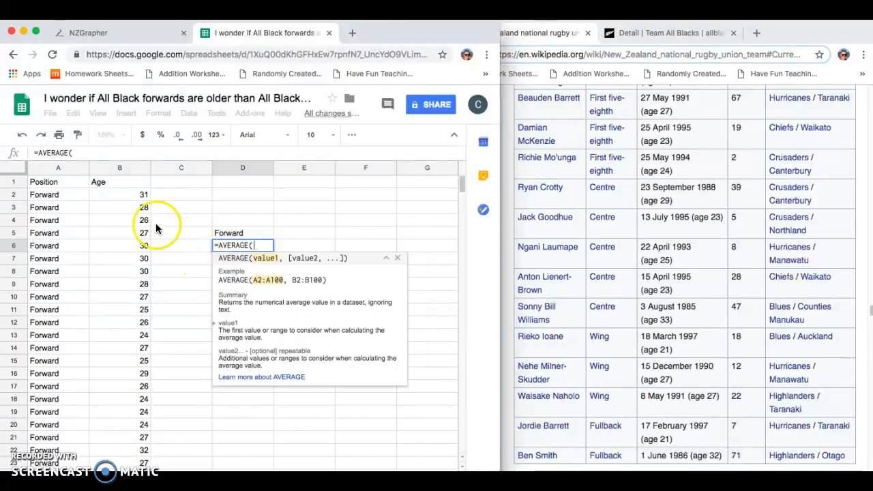
{"action": "left_click_drag", "start_coordinate": [121, 196], "coordinate": [113, 366]}
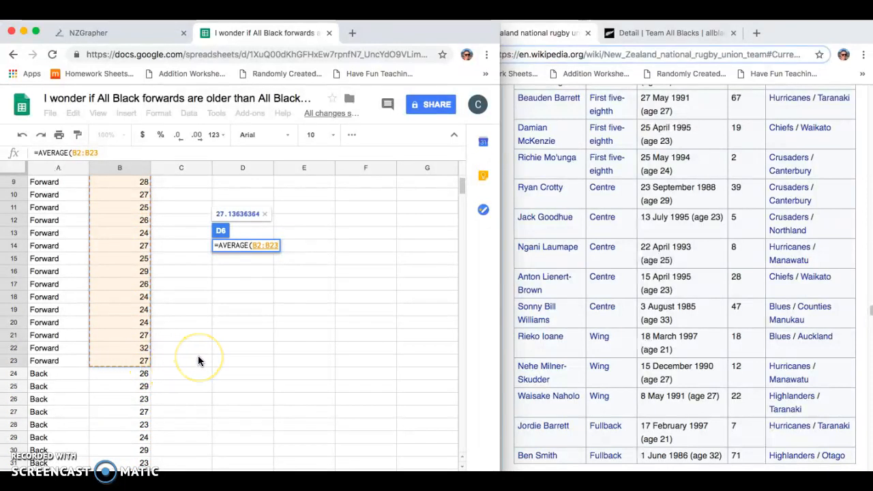
{"action": "key", "text": "Return"}
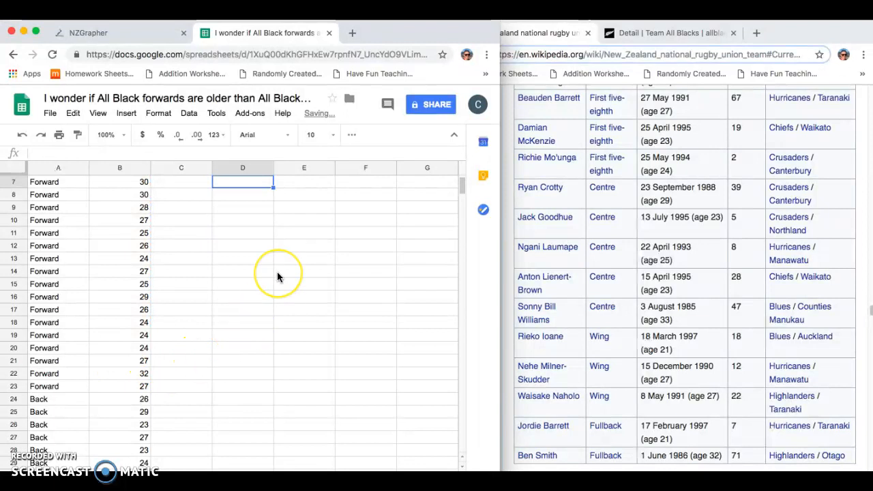
{"action": "scroll", "coordinate": [277, 273], "scroll_direction": "up", "scroll_amount": 1}
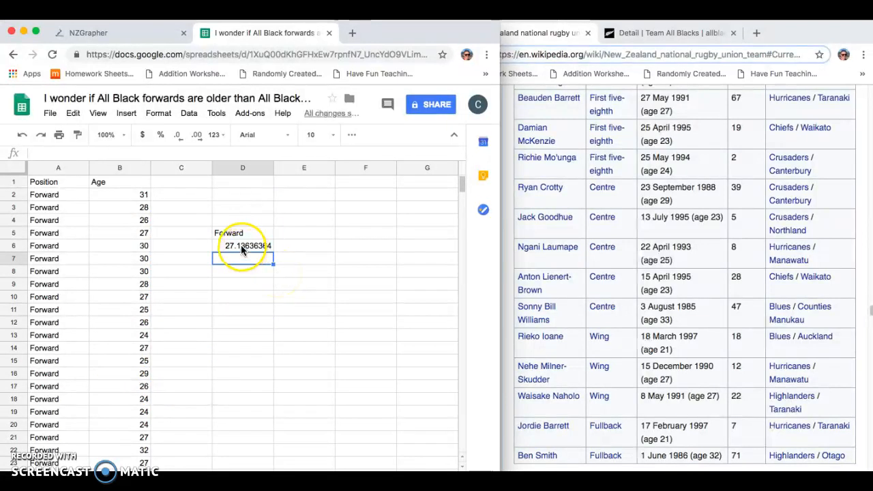
- Add the label Mean in cell C6 and shift the cells C5:D6 one column over to D5:E6
{"action": "left_click", "coordinate": [204, 248]}
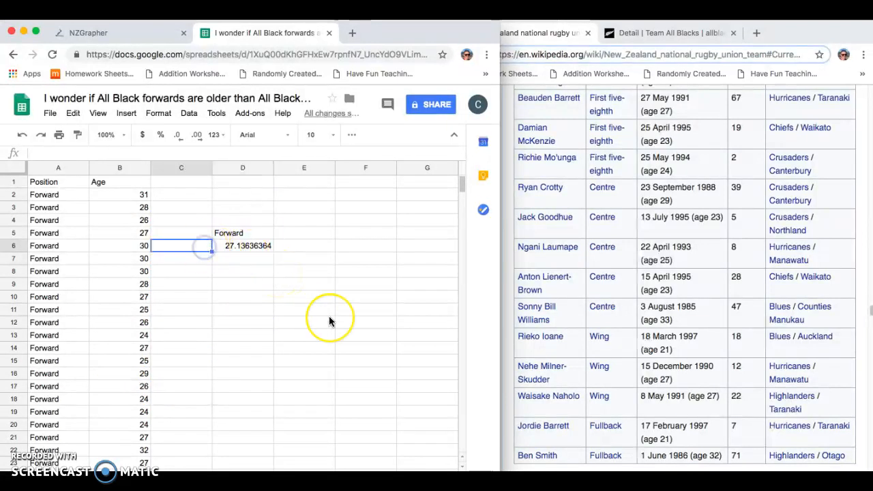
{"action": "type", "text": "Mean"}
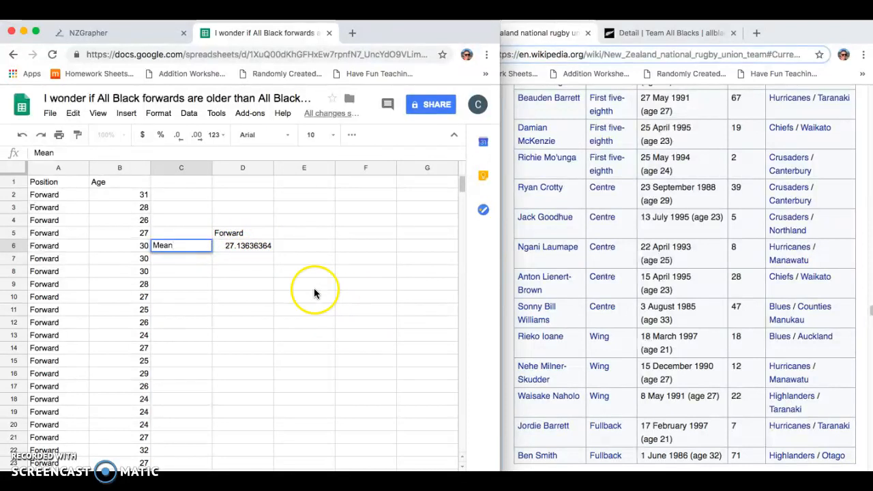
{"action": "left_click", "coordinate": [254, 282]}
{"action": "left_click", "coordinate": [192, 234]}
{"action": "left_click_drag", "start_coordinate": [193, 234], "coordinate": [298, 233]}
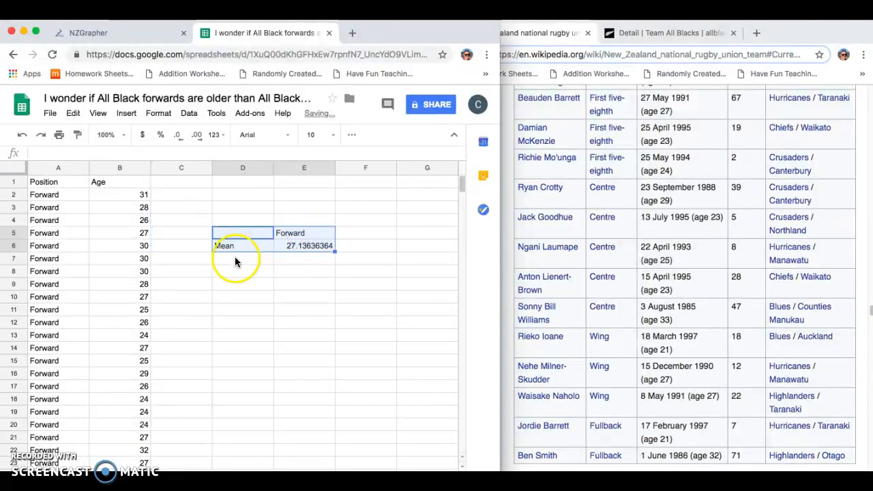
- Add the label Median in cell D7 and calculate the forwards' median age in E7 with a MEDIAN formula over B2:B23
{"action": "left_click", "coordinate": [239, 256]}
{"action": "type", "text": "Median"}
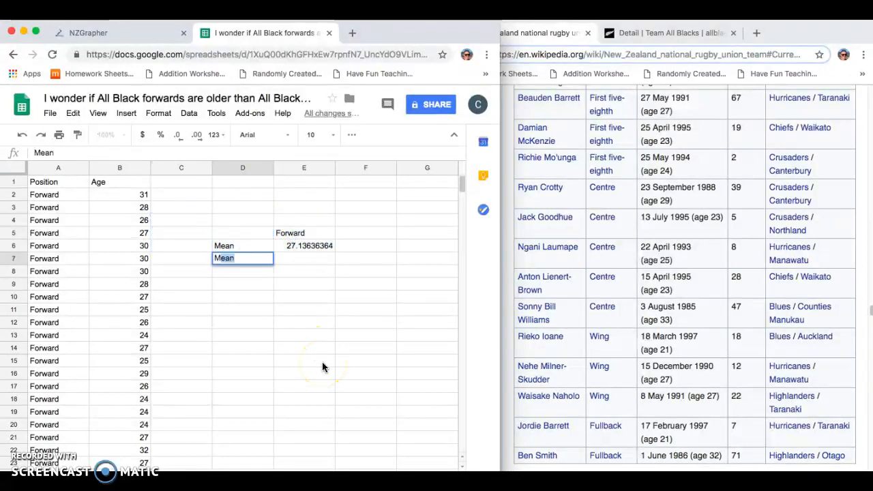
{"action": "left_click", "coordinate": [302, 259]}
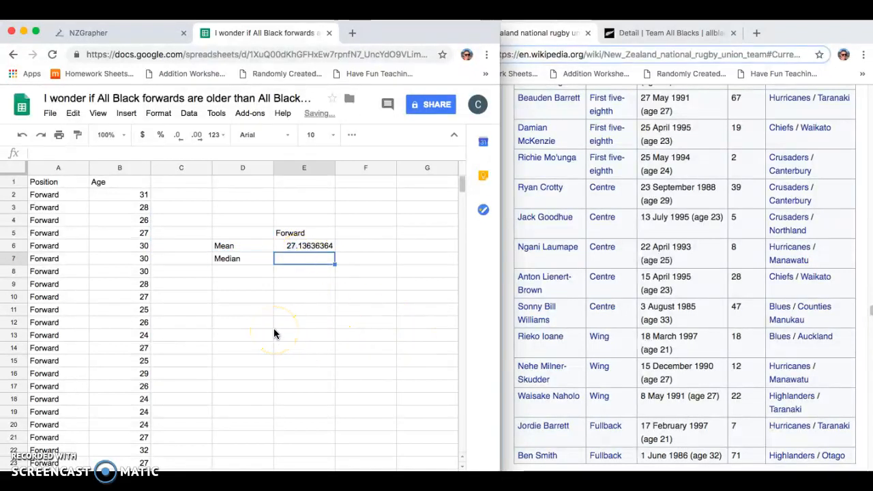
{"action": "type", "text": "="}
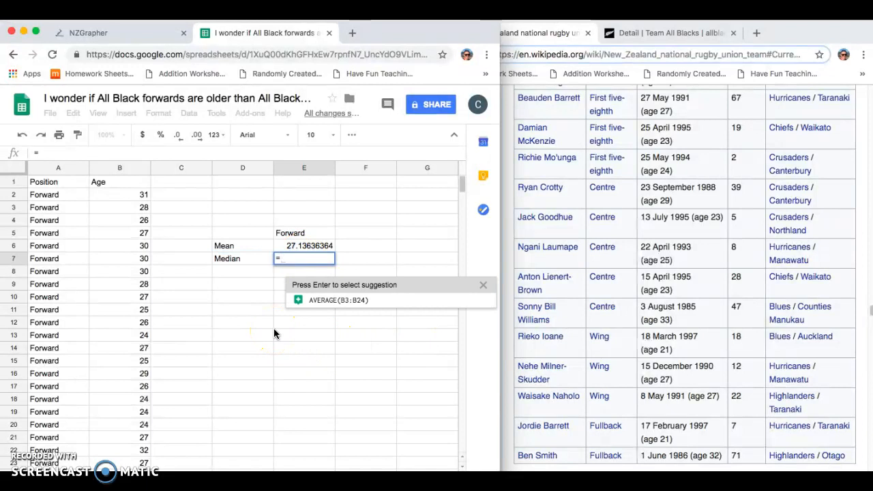
{"action": "type", "text": "medi"}
{"action": "left_click", "coordinate": [298, 273]}
{"action": "left_click", "coordinate": [122, 197]}
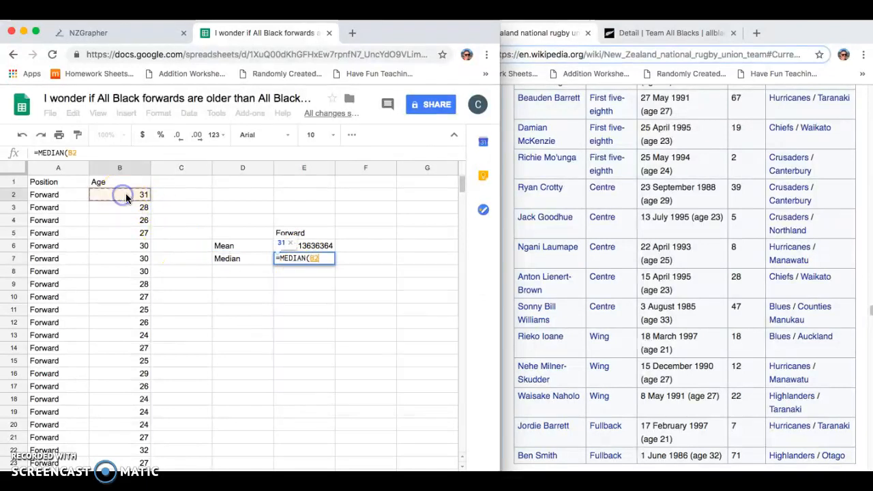
{"action": "left_click_drag", "start_coordinate": [125, 198], "coordinate": [111, 388]}
{"action": "key", "text": "Return"}
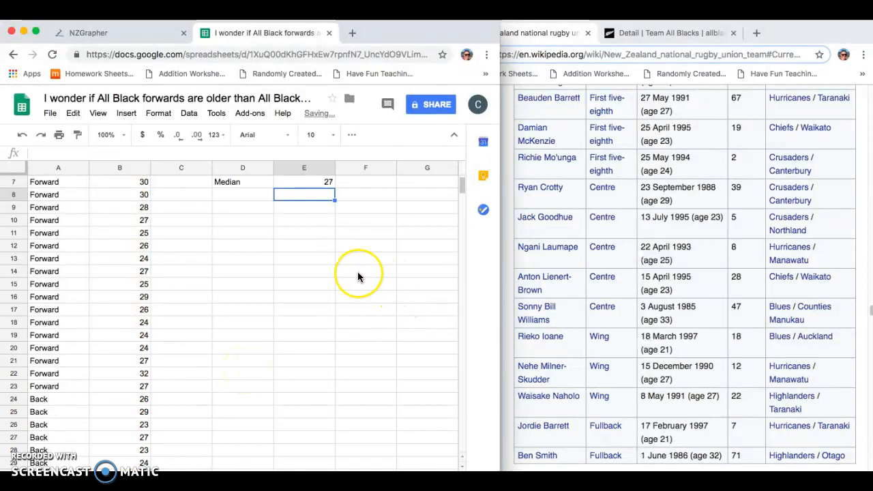
- Add the label Mode in cell D8 and calculate the forwards' modal age in E8 with a MODE formula over B2:B23
{"action": "scroll", "coordinate": [358, 273], "scroll_direction": "up", "scroll_amount": 3}
{"action": "left_click", "coordinate": [236, 272]}
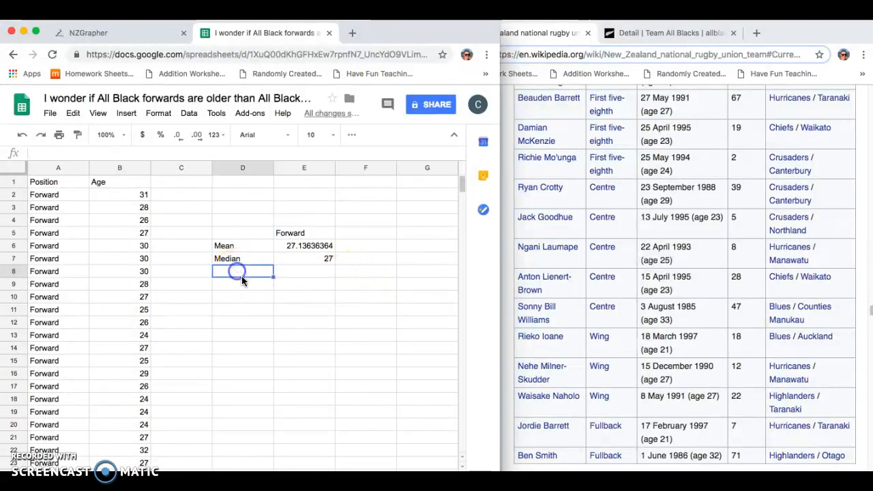
{"action": "type", "text": "Mode"}
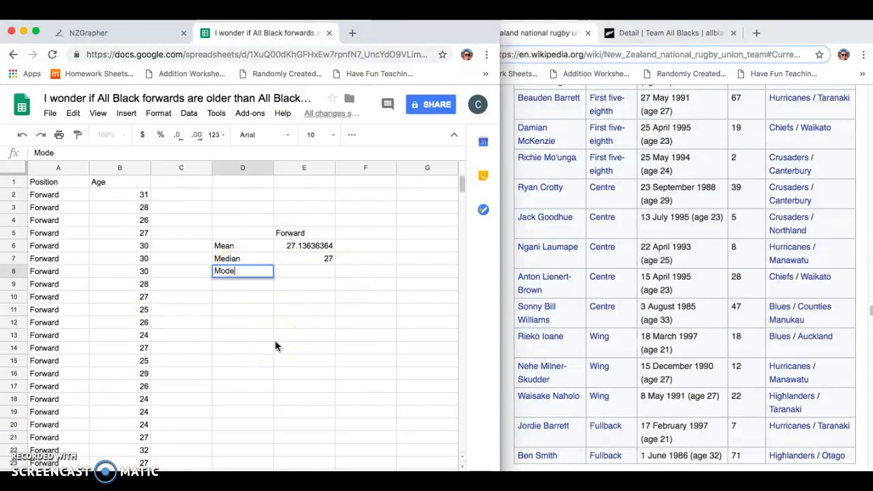
{"action": "left_click", "coordinate": [316, 267]}
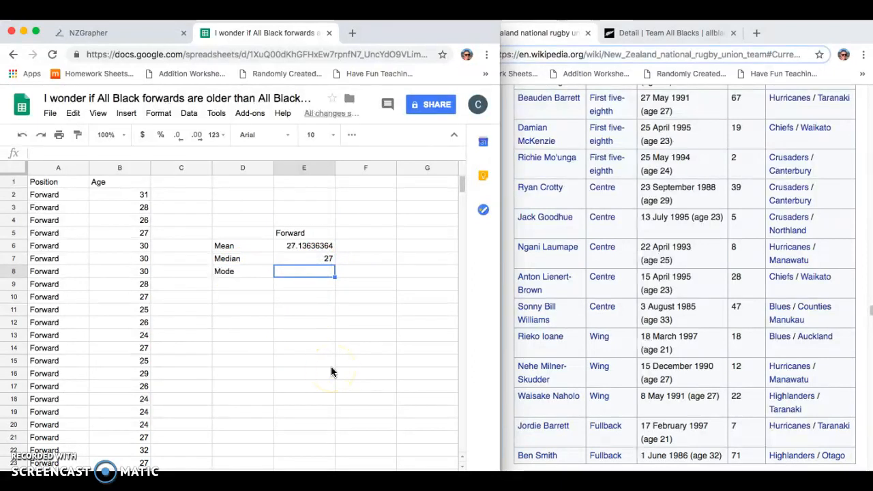
{"action": "type", "text": "="}
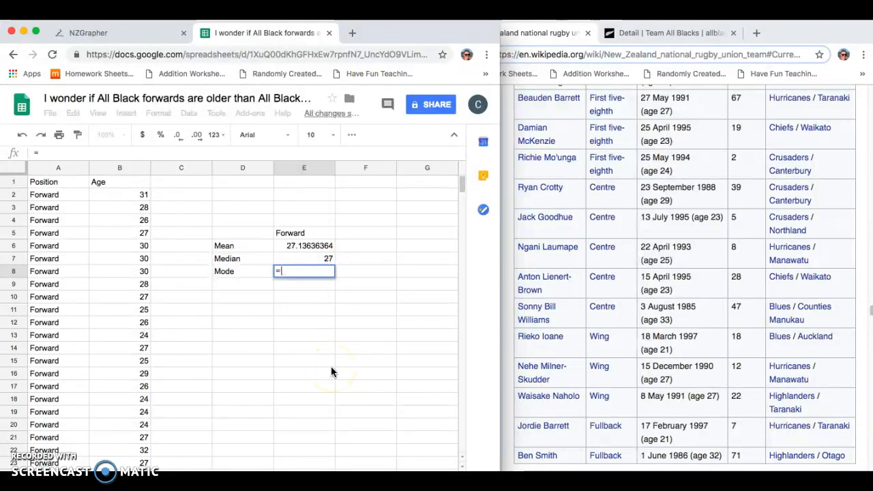
{"action": "type", "text": "mode"}
{"action": "left_click", "coordinate": [322, 296]}
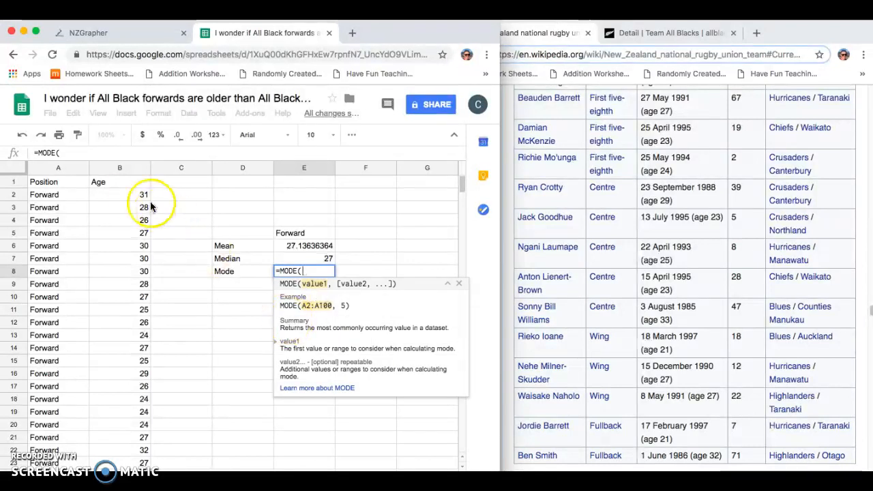
{"action": "left_click", "coordinate": [118, 195]}
{"action": "left_click_drag", "start_coordinate": [126, 234], "coordinate": [106, 416]}
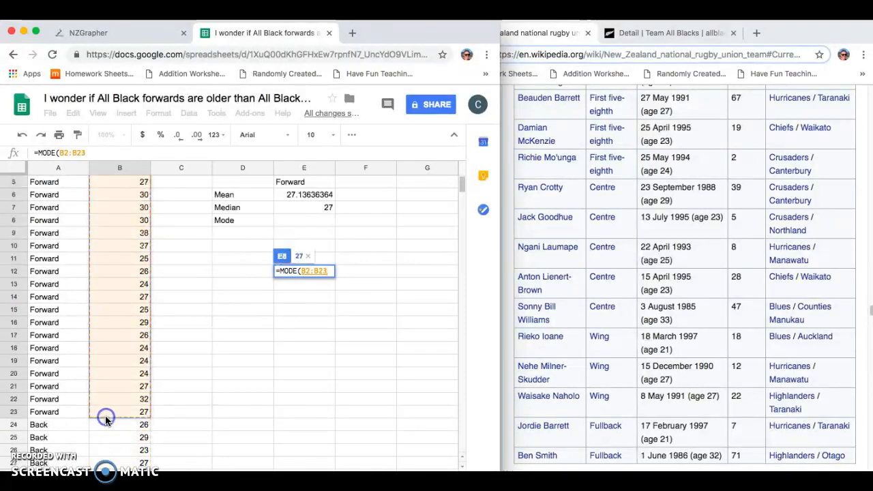
{"action": "key", "text": "Return"}
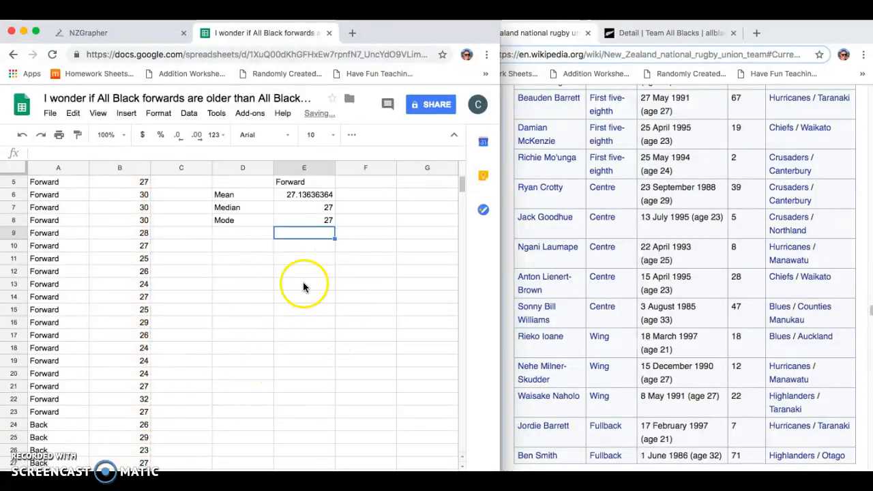
- Add the heading Back in cell F5 beside Forward and select the backs' mean cell, F6
{"action": "scroll", "coordinate": [302, 289], "scroll_direction": "up", "scroll_amount": 2}
{"action": "left_click", "coordinate": [357, 207]}
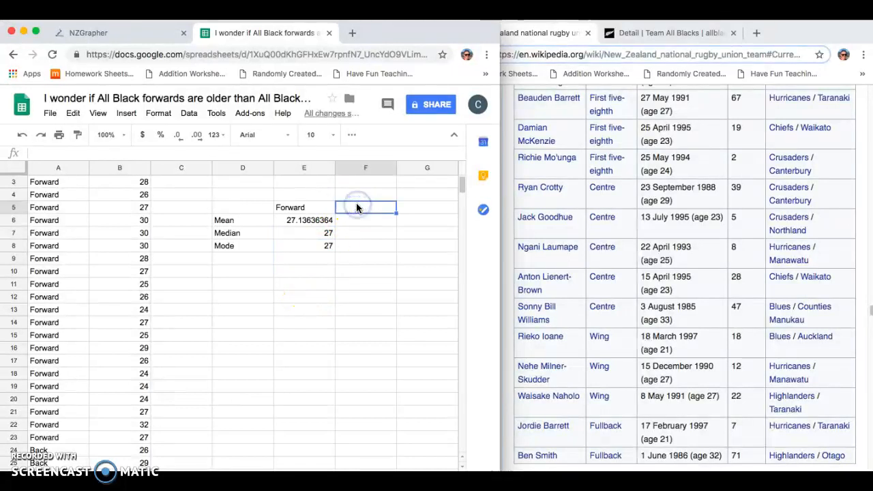
{"action": "type", "text": "Back"}
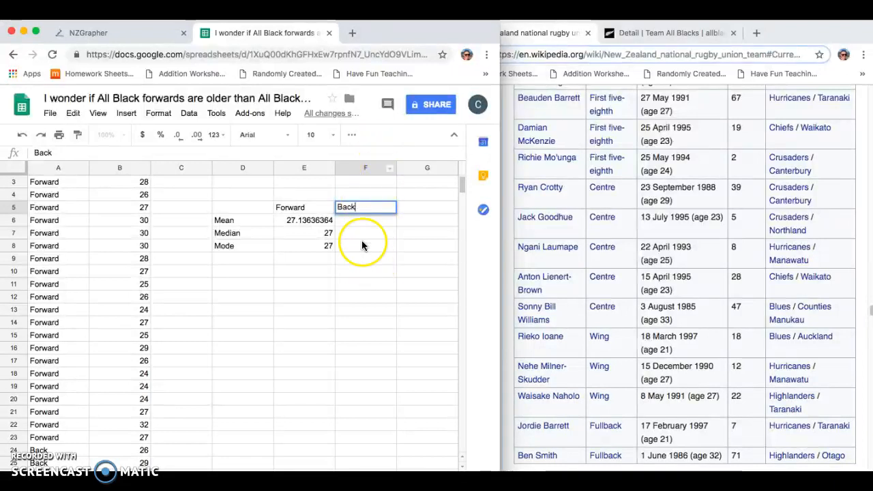
{"action": "left_click", "coordinate": [361, 221]}
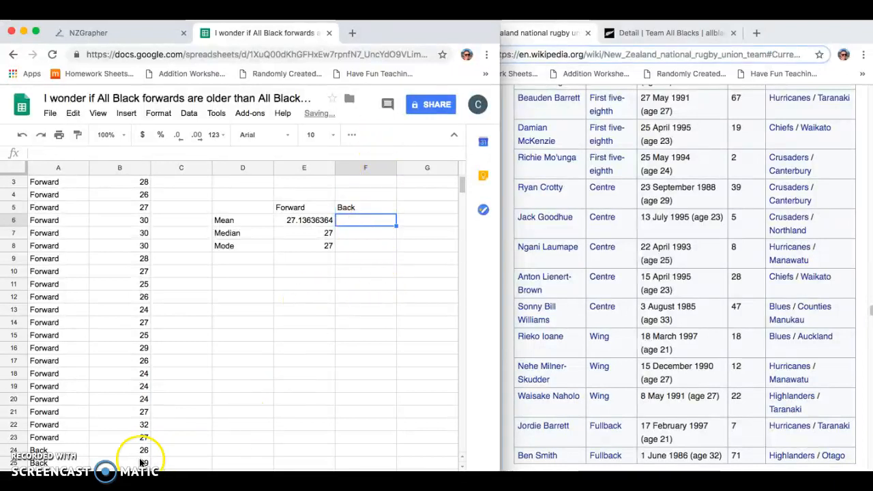
{"action": "scroll", "coordinate": [87, 415], "scroll_direction": "down", "scroll_amount": 3}
{"action": "scroll", "coordinate": [87, 415], "scroll_direction": "down", "scroll_amount": 1}
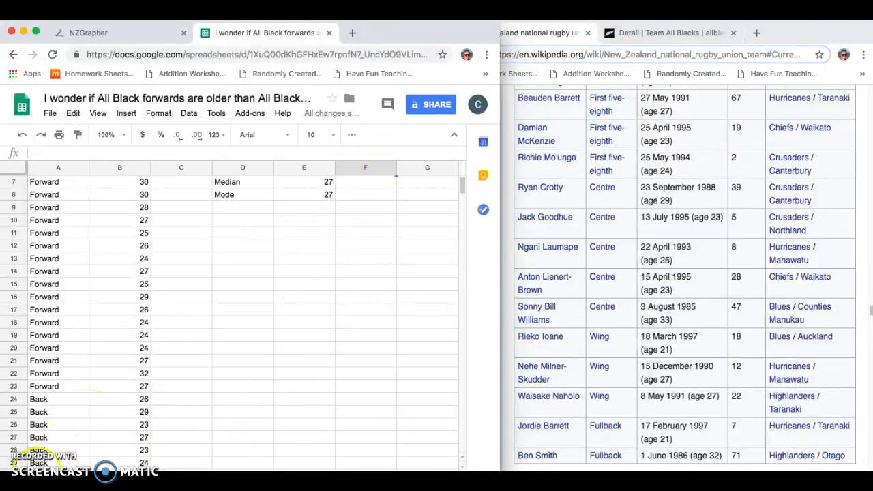
{"action": "scroll", "coordinate": [226, 277], "scroll_direction": "up", "scroll_amount": 6}
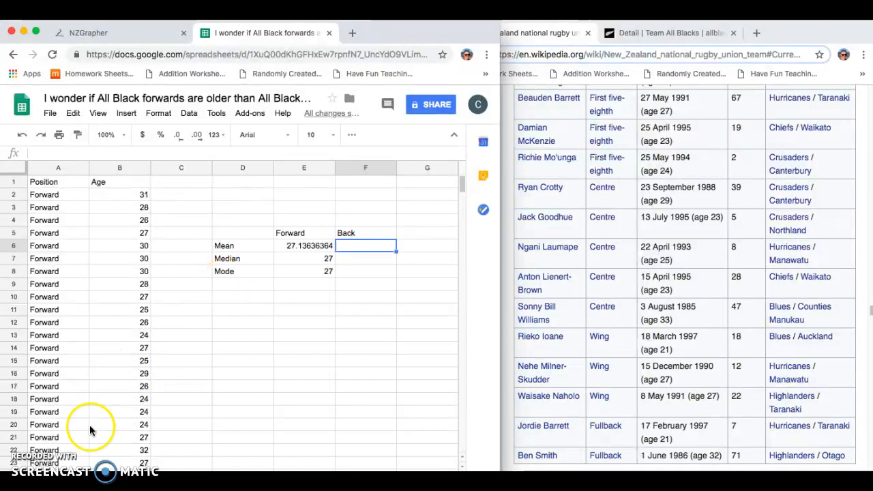